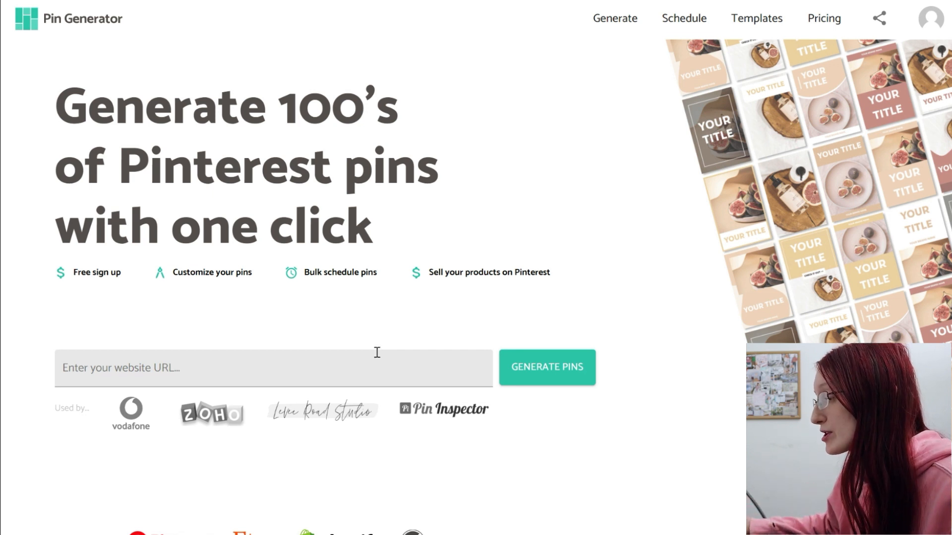
Generate Pinterest pins from the spend-less-time-online blog post URL.
left_click(287, 370)
left_click(286, 408)
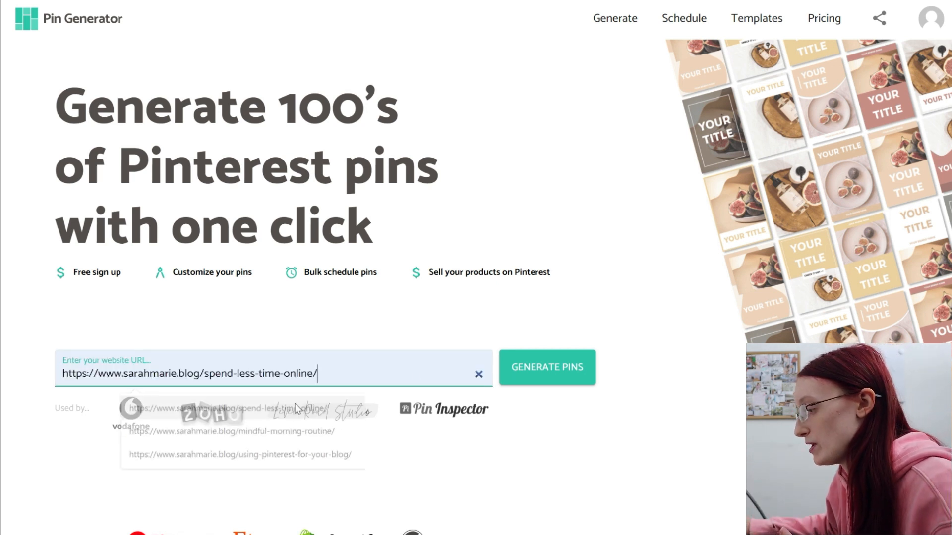
left_click(539, 368)
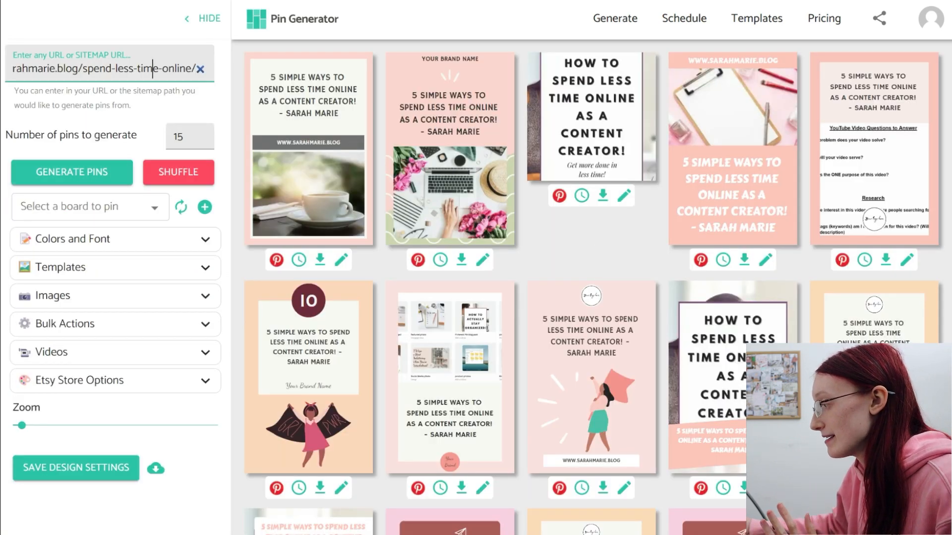
Look through the generated pins and shuffle their templates and images twice.
scroll(921, 264, "down", 7)
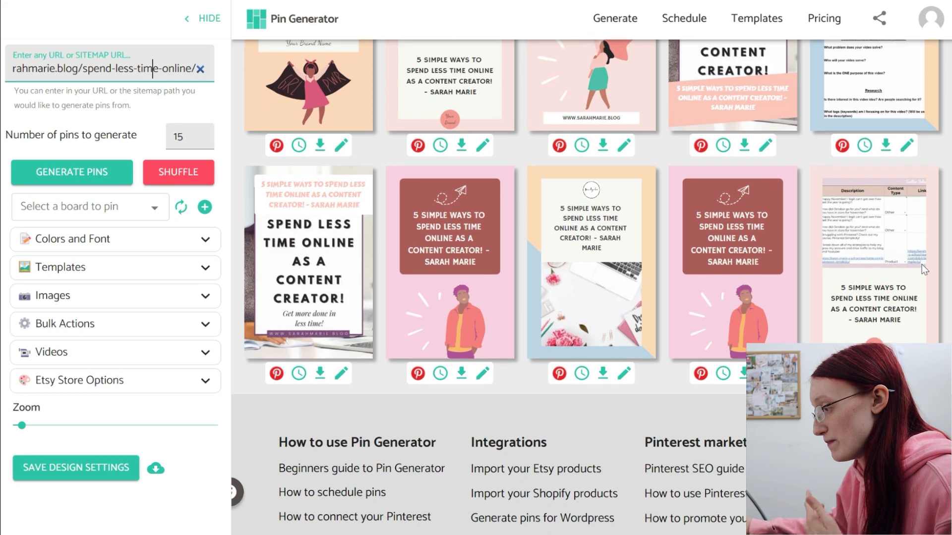
scroll(921, 264, "up", 7)
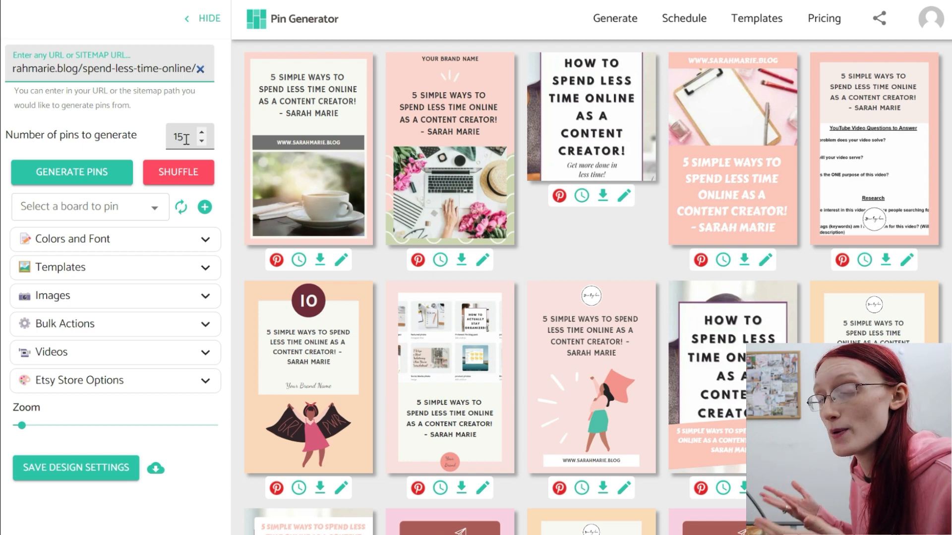
left_click(166, 178)
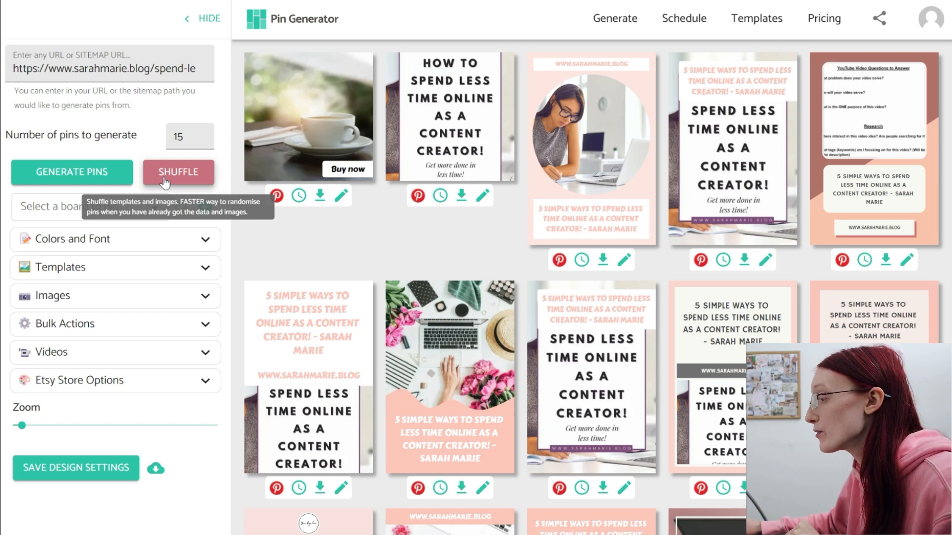
left_click(165, 183)
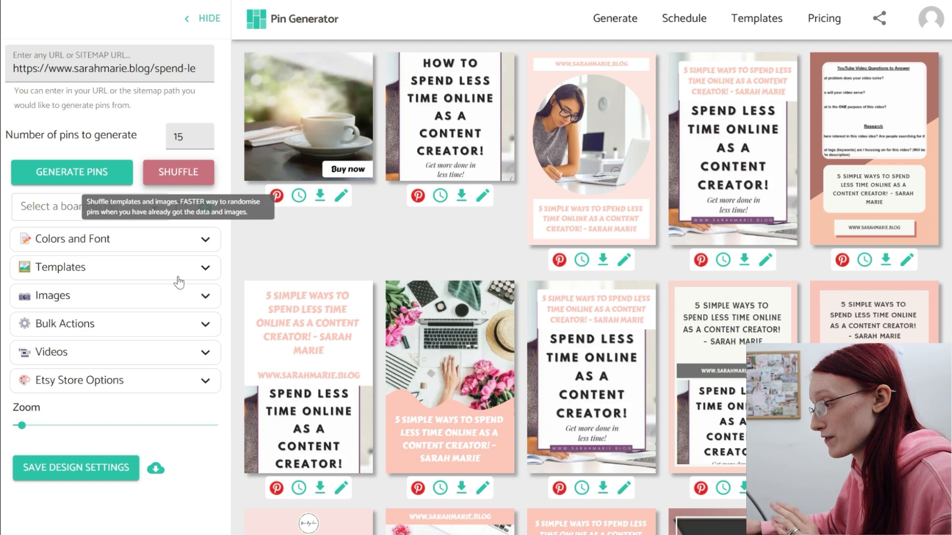
Change the first palette color from the color picker to a dark reddish brown.
left_click(205, 243)
left_click(117, 270)
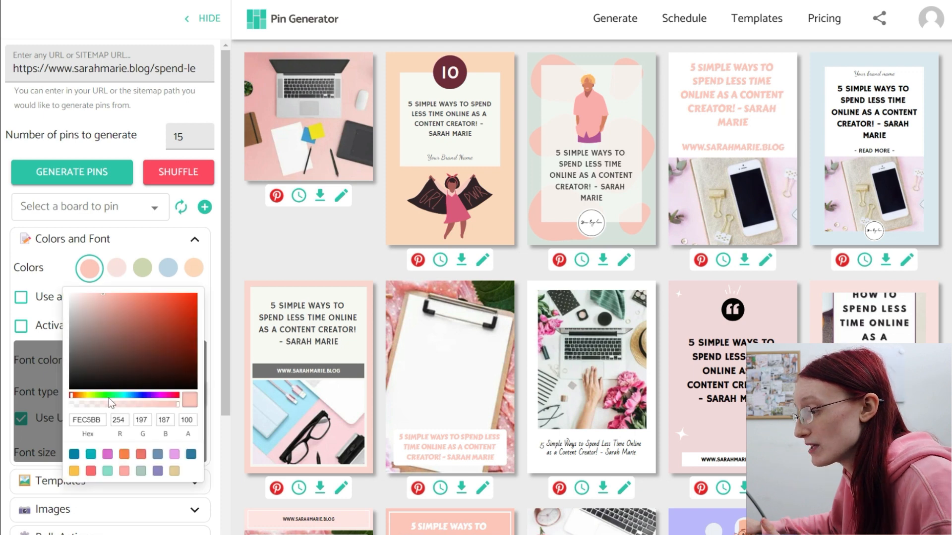
left_click_drag(104, 294, 122, 336)
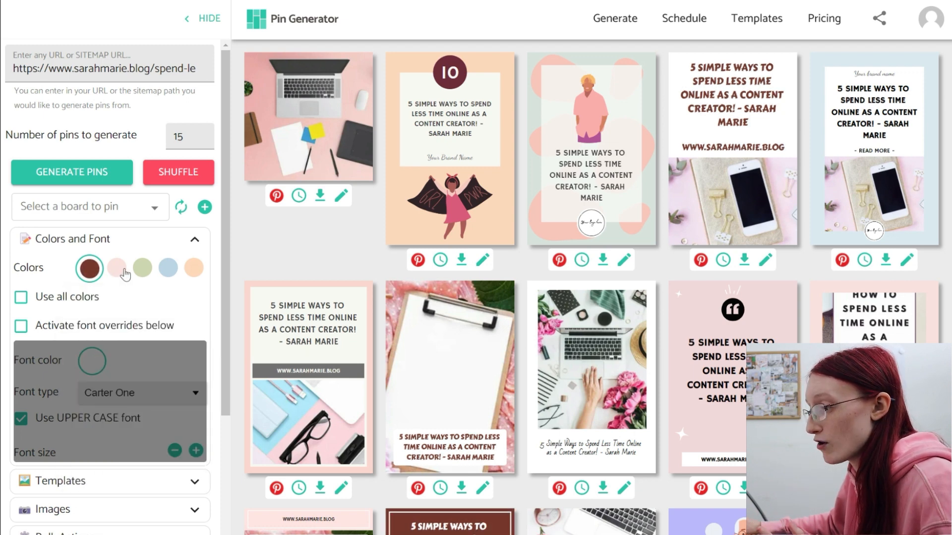
Try the pins with the pale pink palette color and with all palette colors in use.
left_click(119, 272)
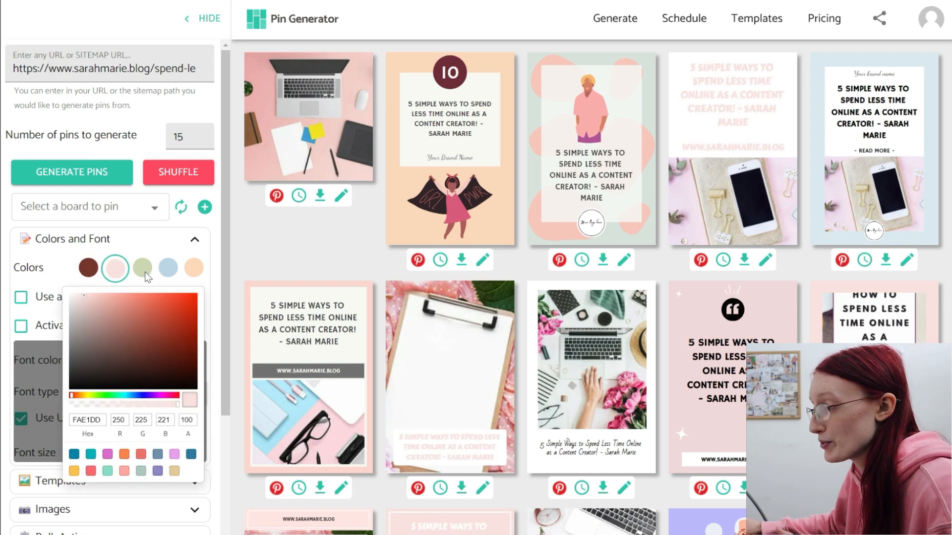
left_click(89, 268)
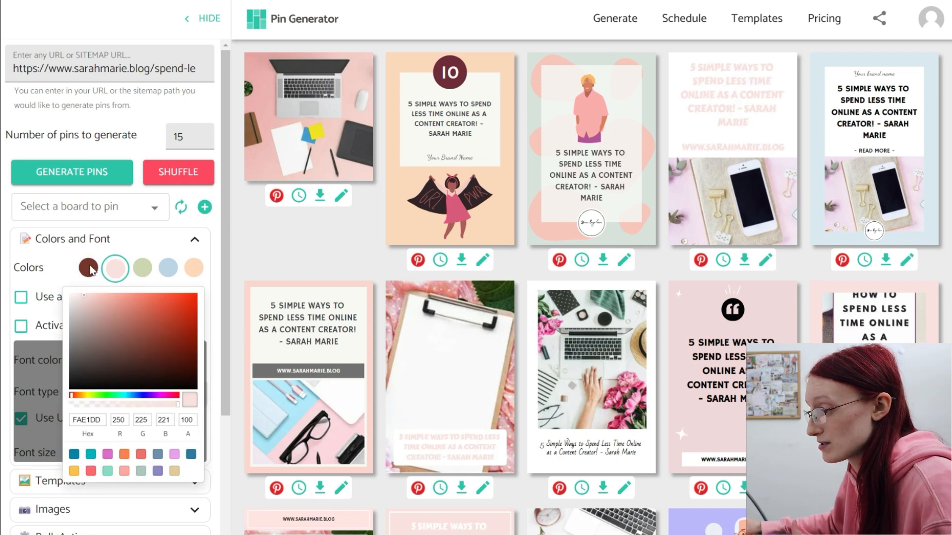
left_click(24, 299)
left_click(25, 299)
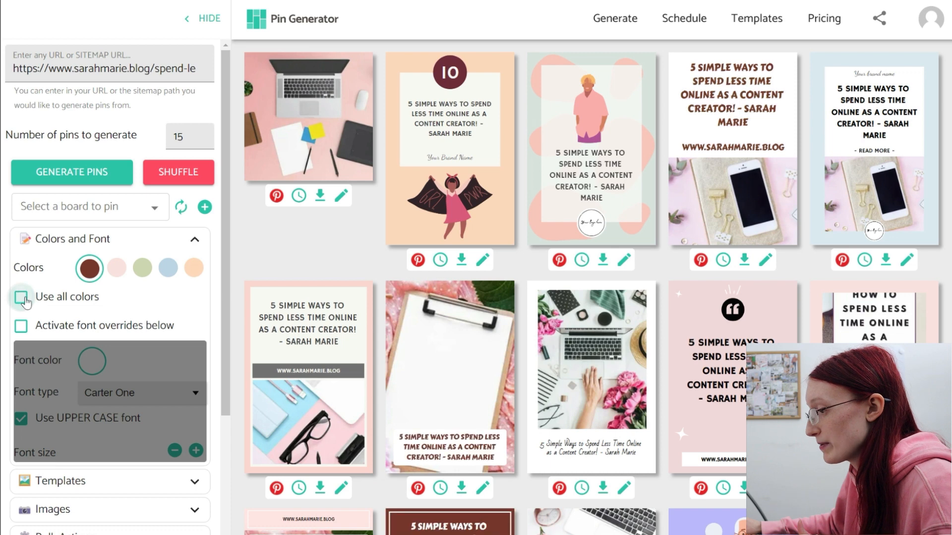
left_click(25, 300)
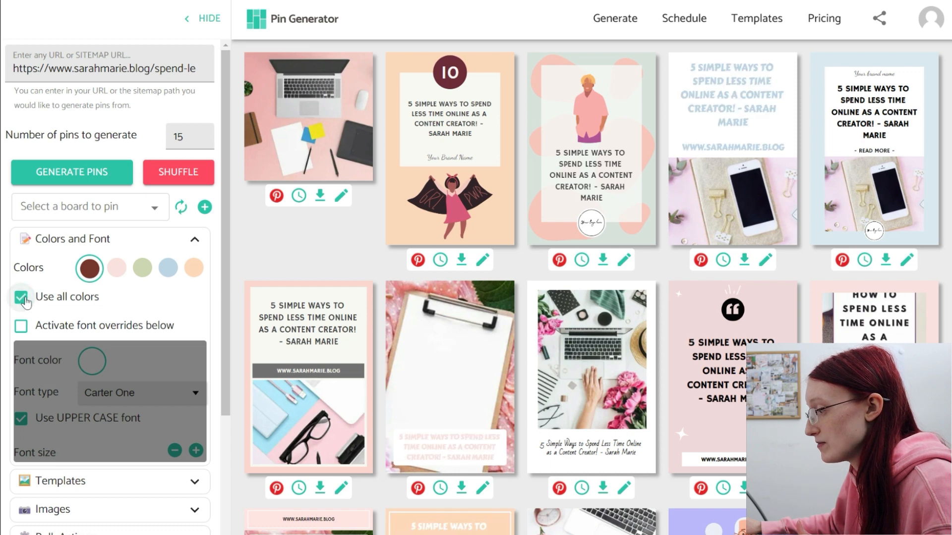
left_click(26, 299)
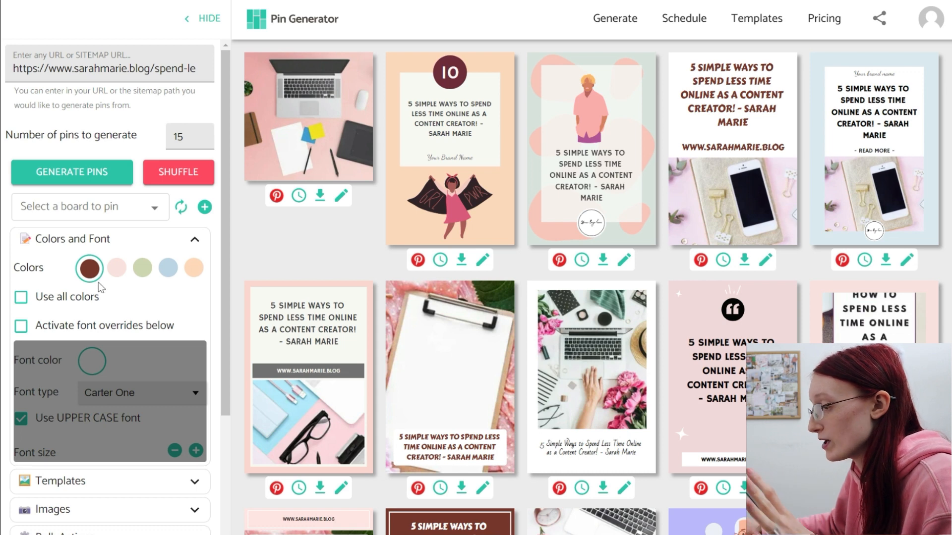
Activate the font overrides and set the font color to black.
left_click(21, 327)
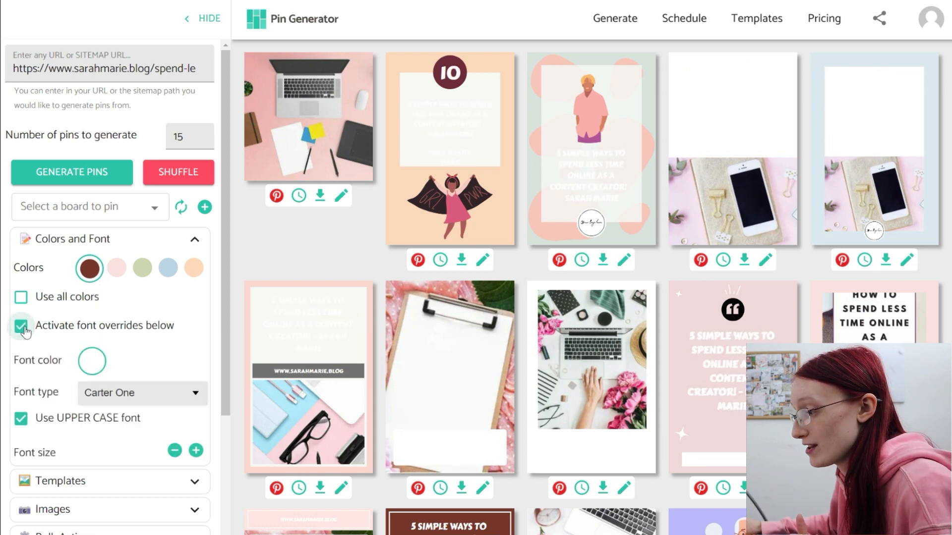
left_click(90, 369)
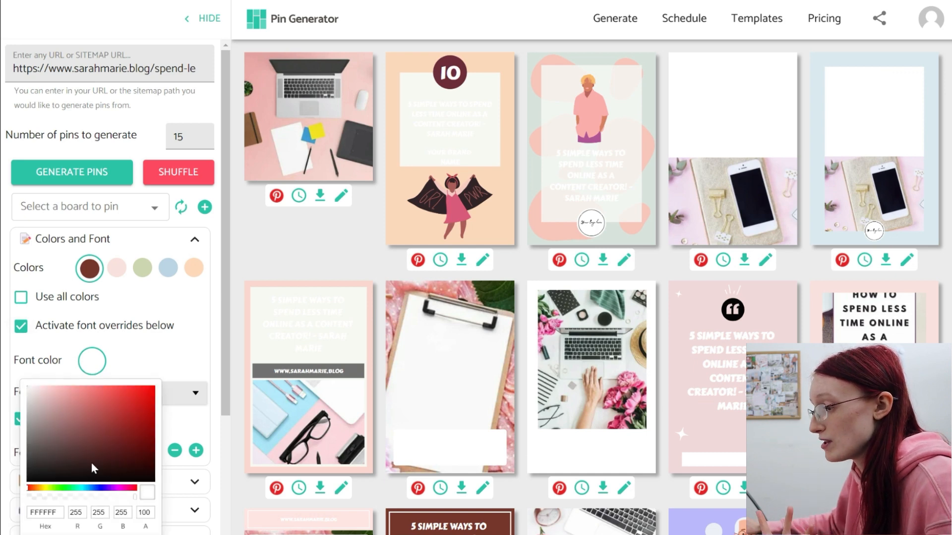
left_click(29, 480)
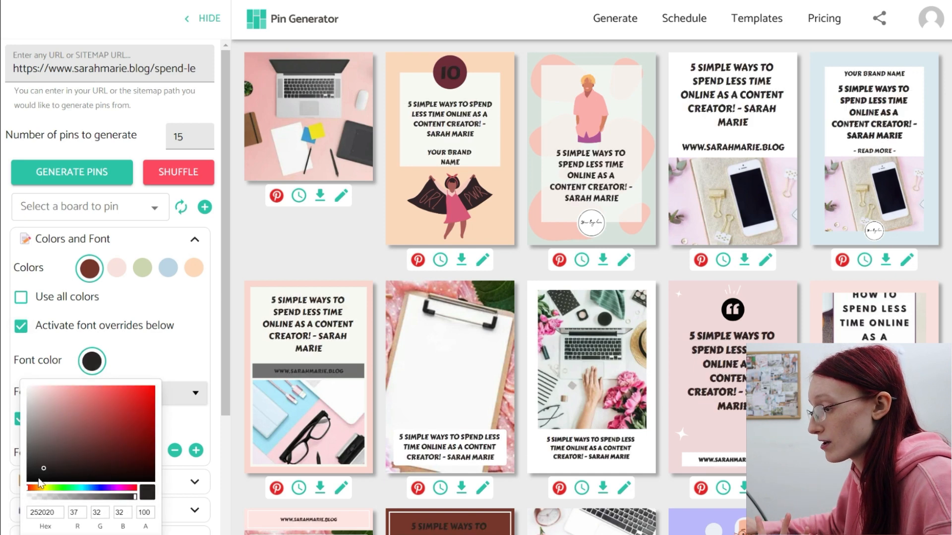
left_click(157, 307)
Set the override font type for the pins to Atma.
left_click(131, 396)
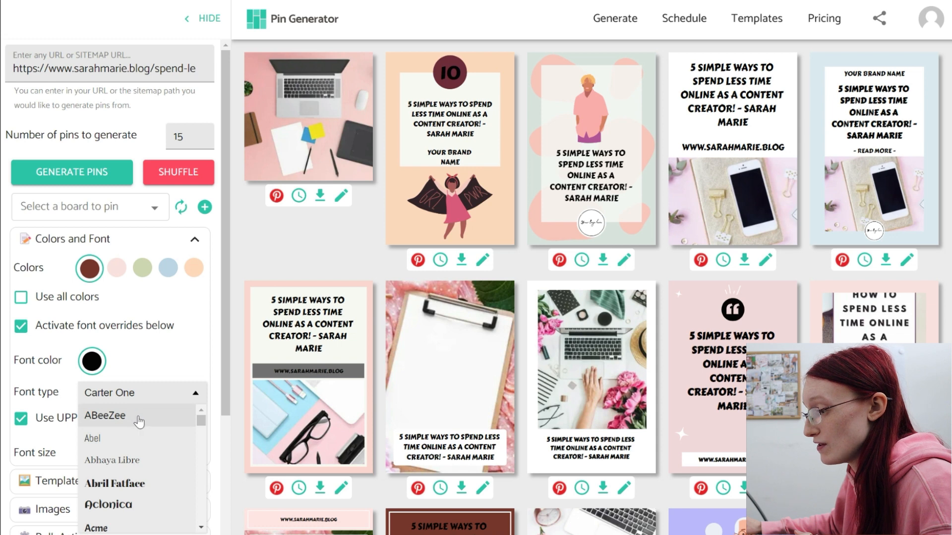
scroll(137, 421, "down", 2)
scroll(108, 311, "down", 3)
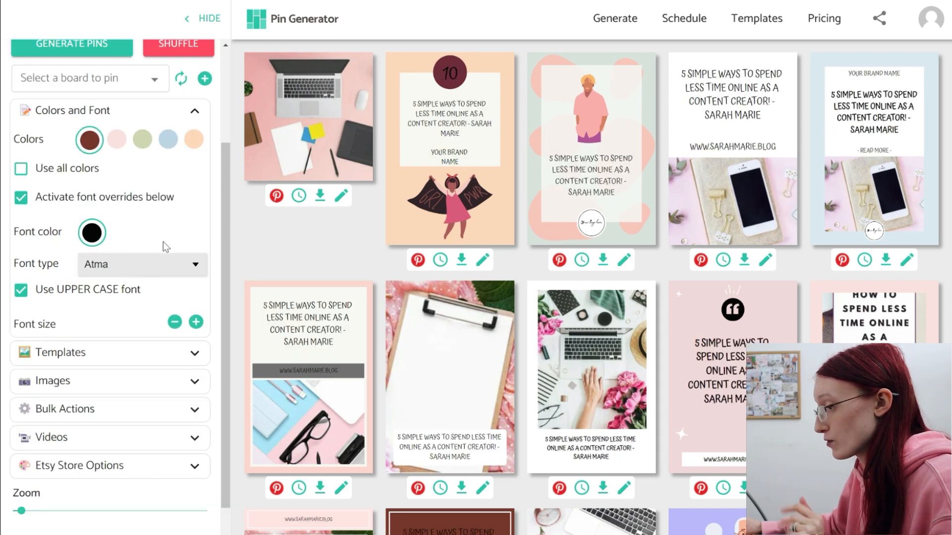
Switch the upper-case font off and back on, and increase the font size by two steps.
left_click(29, 299)
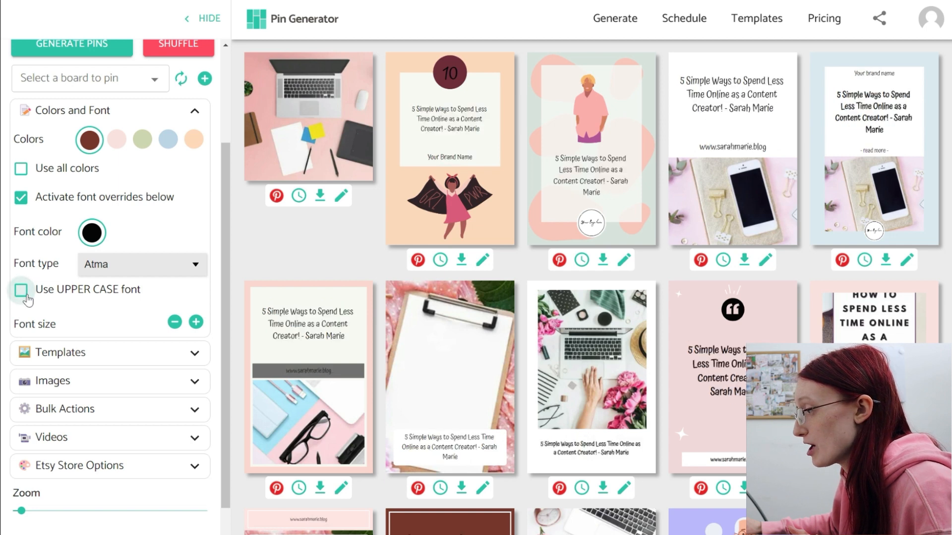
left_click(32, 298)
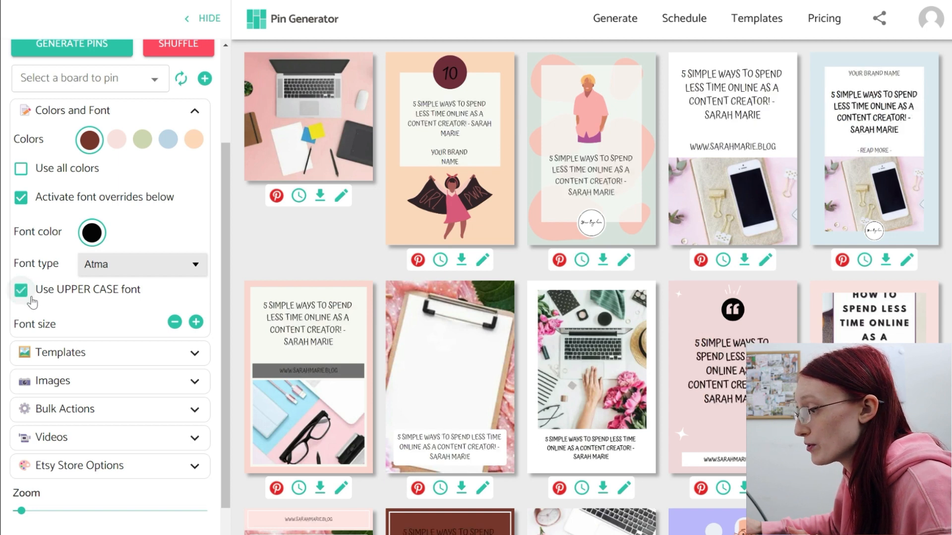
left_click(197, 323)
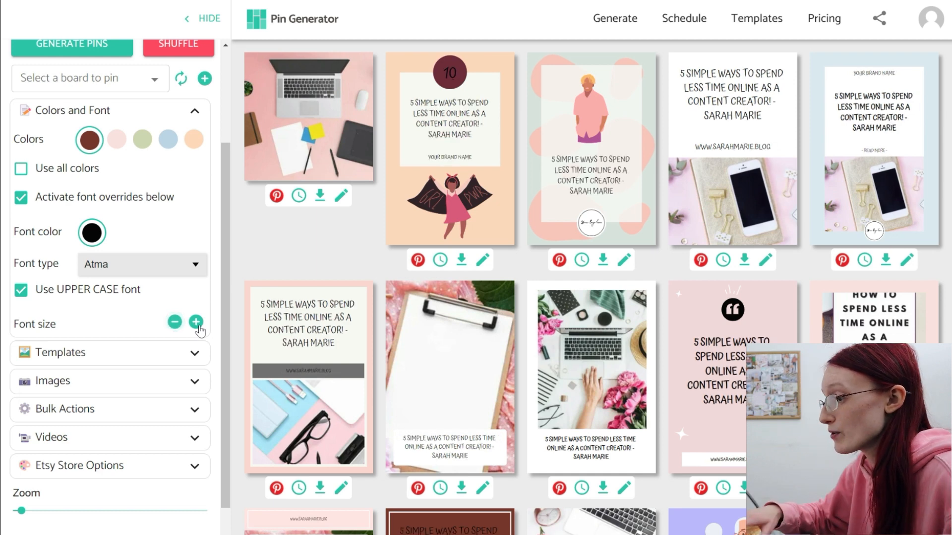
left_click(197, 323)
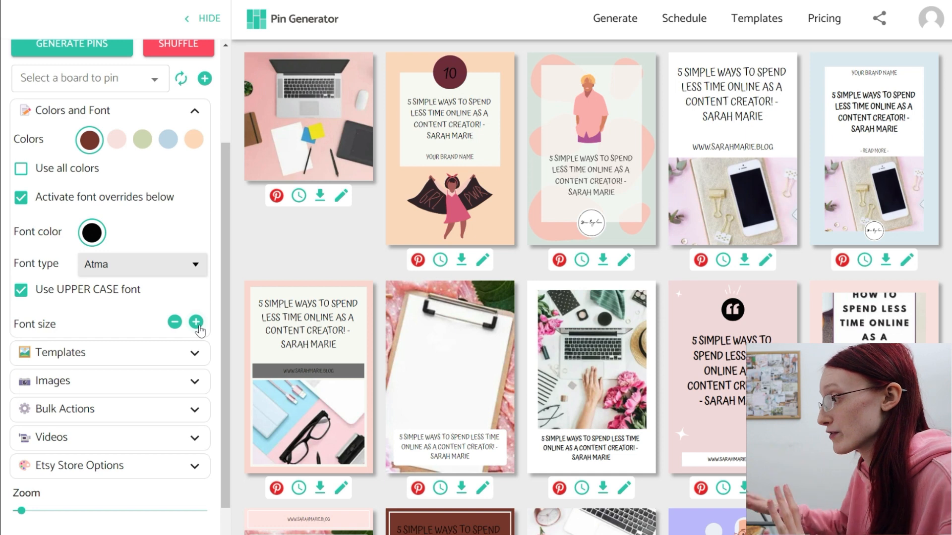
Try removing the trailing dash and author's name from the title of the pin that uses the Power template.
left_click(482, 259)
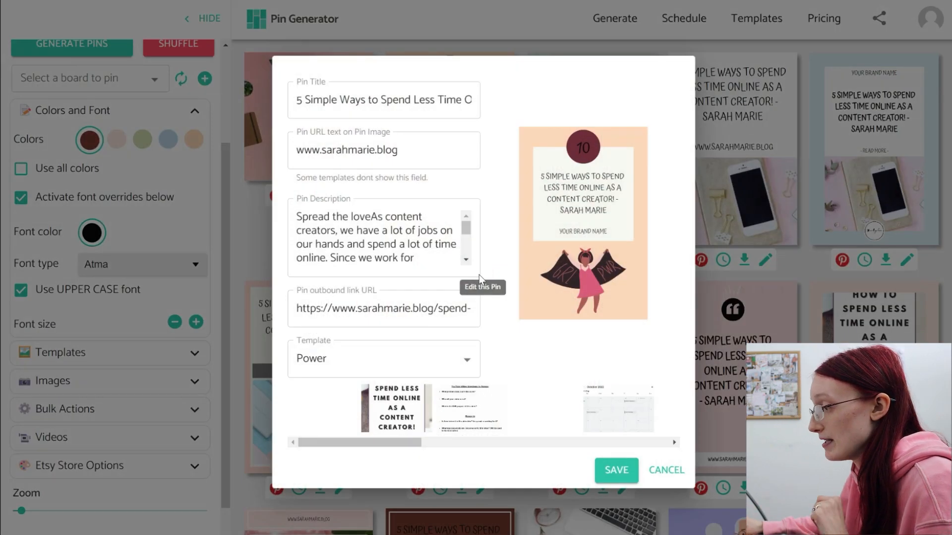
left_click(406, 99)
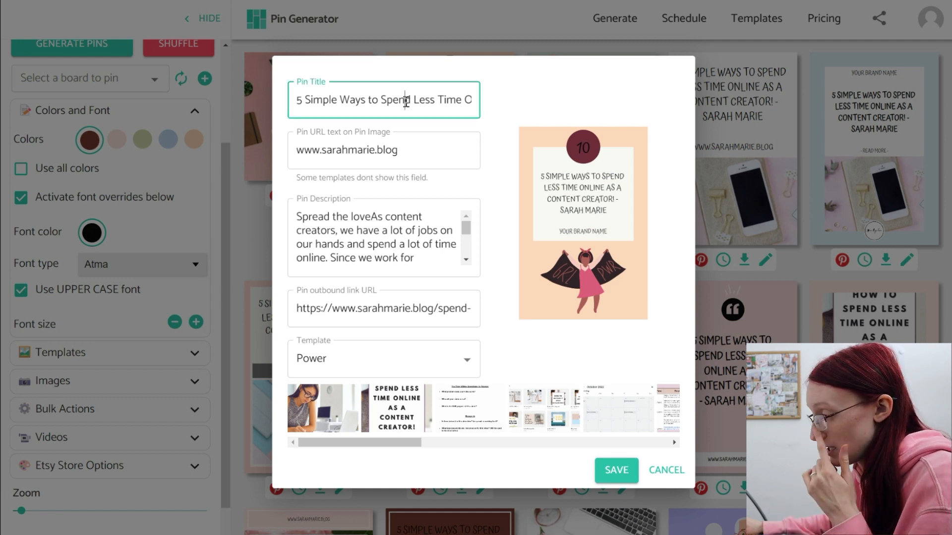
key("Right")
key("Right")
key("Right")
key("Right")
key("Right")
key("Right")
key("Right")
key("Right")
key("Right")
key("Right")
key("Right")
key("Right")
key("Right")
key("Right")
key("Right")
key("Right")
key("Right")
key("Right")
key("Right")
key("Right")
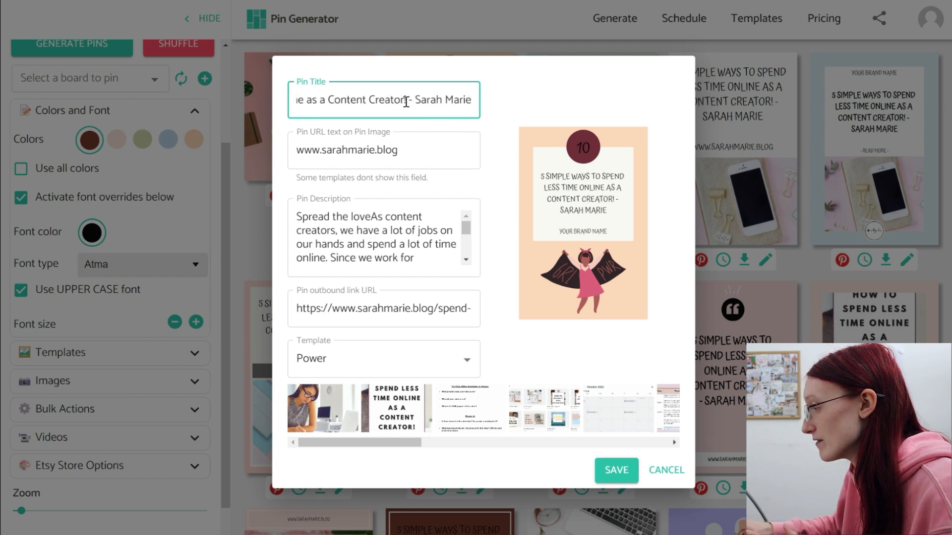
key("BackSpace")
key("BackSpace")
key("BackSpace")
key("BackSpace")
key("BackSpace")
key("BackSpace")
key("BackSpace")
key("BackSpace")
key("BackSpace")
key("BackSpace")
key("BackSpace")
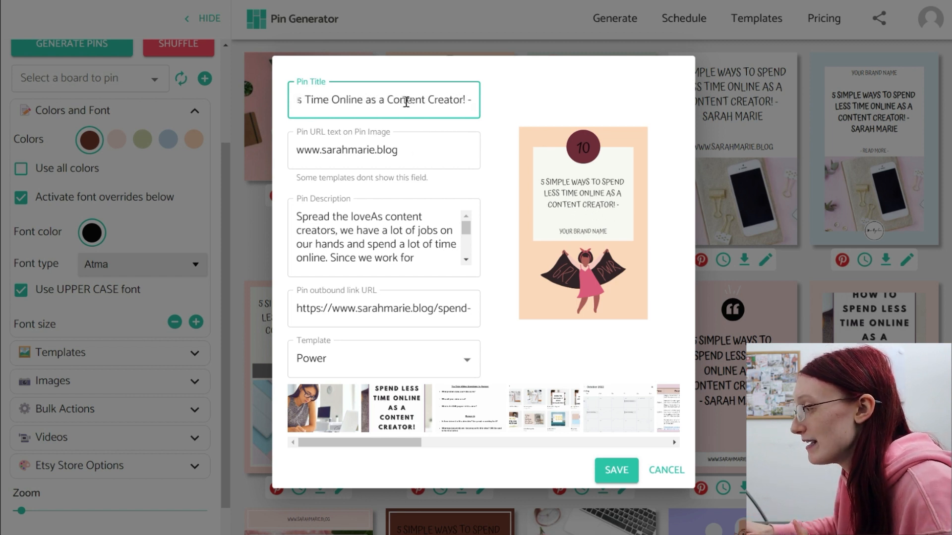
key("BackSpace")
key("BackSpace")
key("BackSpace")
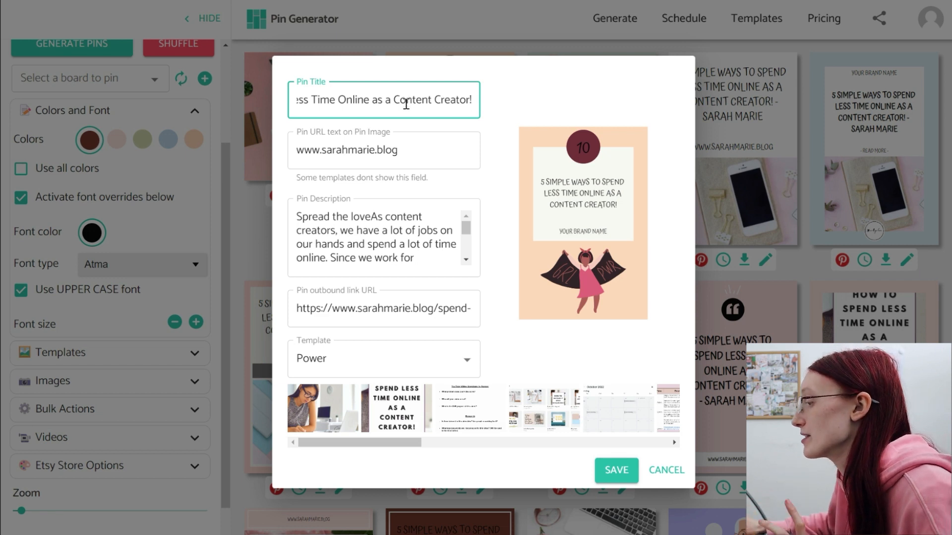
left_click(414, 149)
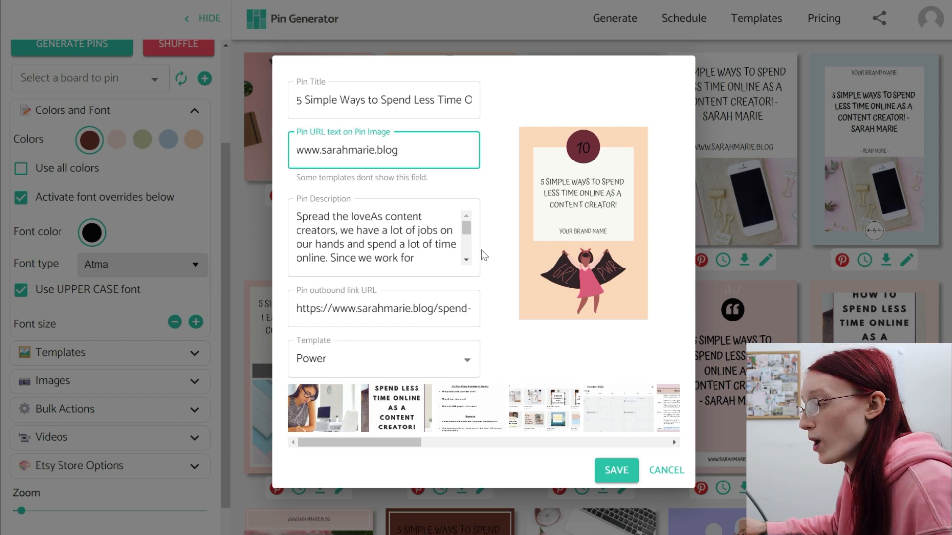
left_click(666, 470)
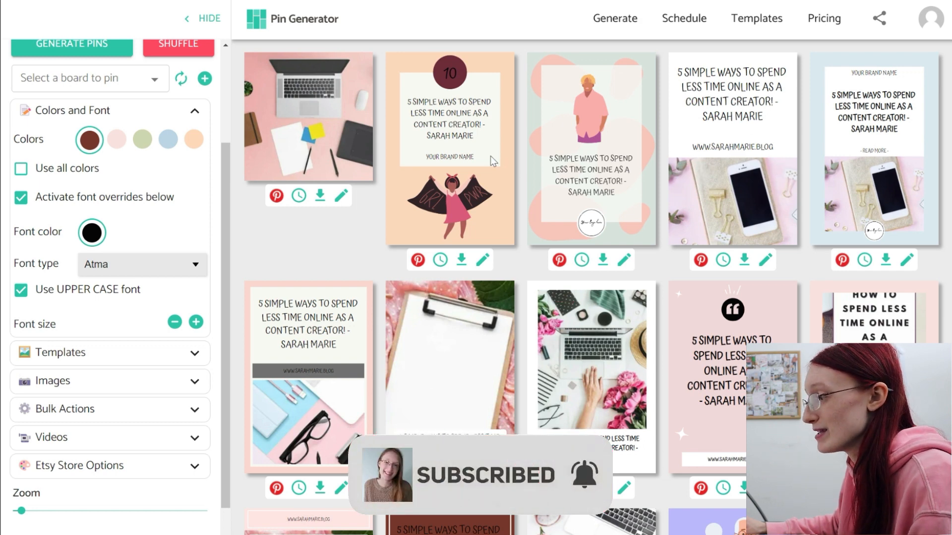
Move the brand name placeholder text off the pin with the caped woman so it no longer shows.
left_click(467, 156)
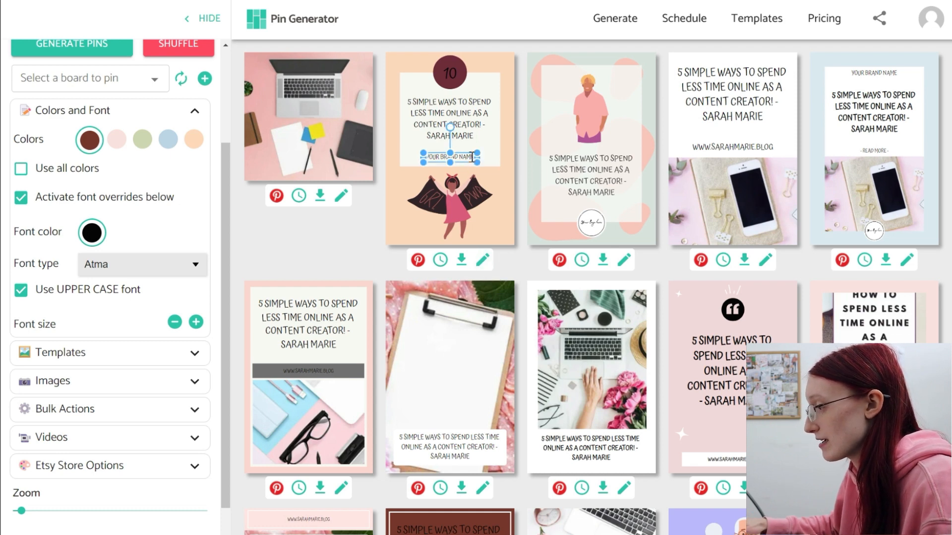
mouse_move(472, 155)
left_mouse_down()
mouse_move(477, 140)
mouse_move(437, 144)
mouse_move(487, 263)
mouse_move(479, 135)
mouse_move(475, 162)
left_mouse_up()
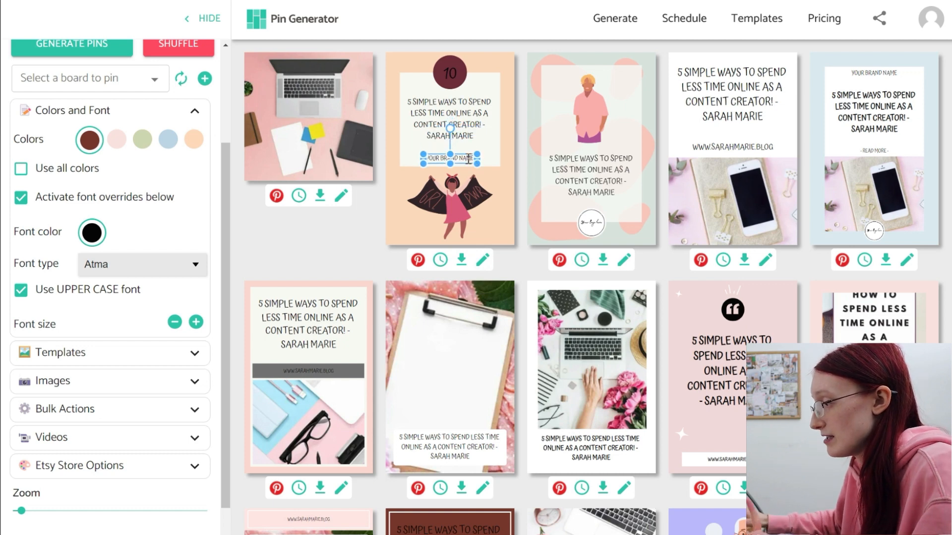
left_click(496, 151)
left_click(463, 159)
left_click_drag(463, 158, 276, 262)
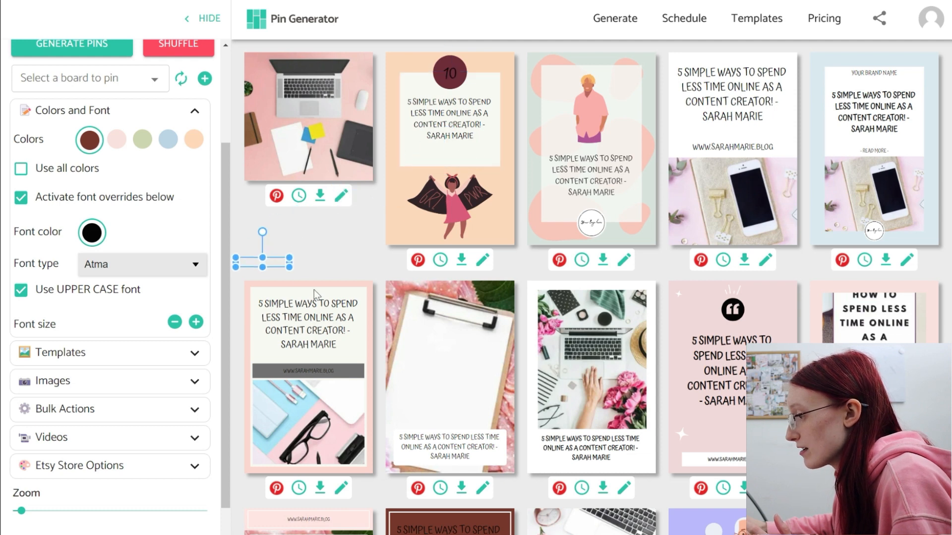
Open the caped woman pin for editing and remove the trailing dash and author's name from its title.
left_click(484, 261)
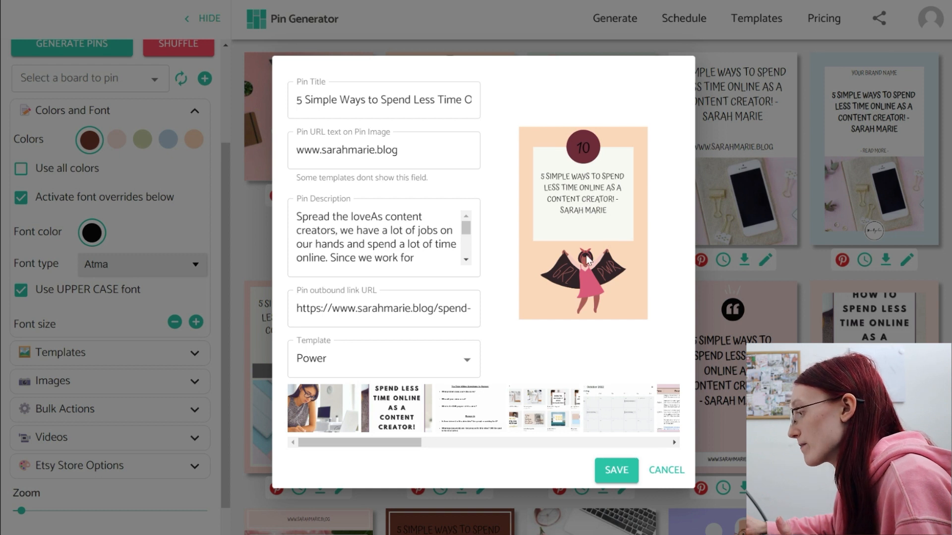
left_click(454, 101)
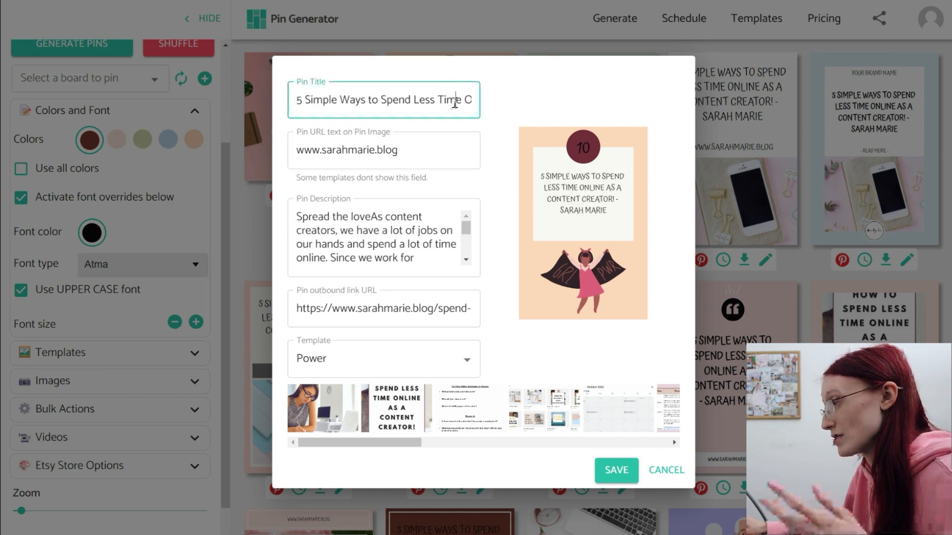
key("Right")
key("Right")
key("Right")
key("Right")
key("Right")
key("Right")
key("Right")
key("Right")
key("Right")
key("Right")
key("Right")
key("Right")
key("Right")
key("Right")
key("Right")
key("Right")
key("Right")
key("Right")
key("Right")
key("Right")
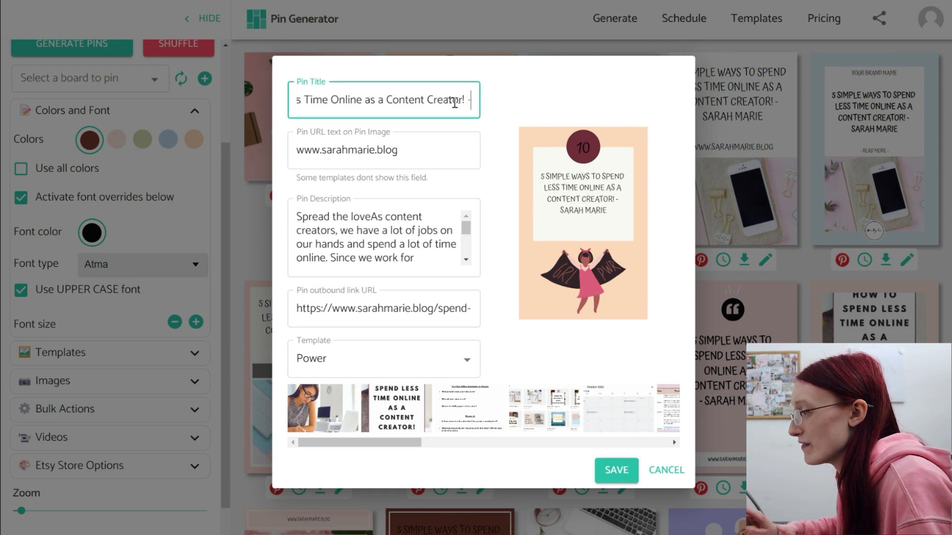
key("BackSpace")
key("BackSpace")
key("BackSpace")
key("BackSpace")
key("BackSpace")
key("BackSpace")
key("BackSpace")
key("BackSpace")
key("BackSpace")
key("BackSpace")
key("BackSpace")
key("BackSpace")
key("BackSpace")
key("BackSpace")
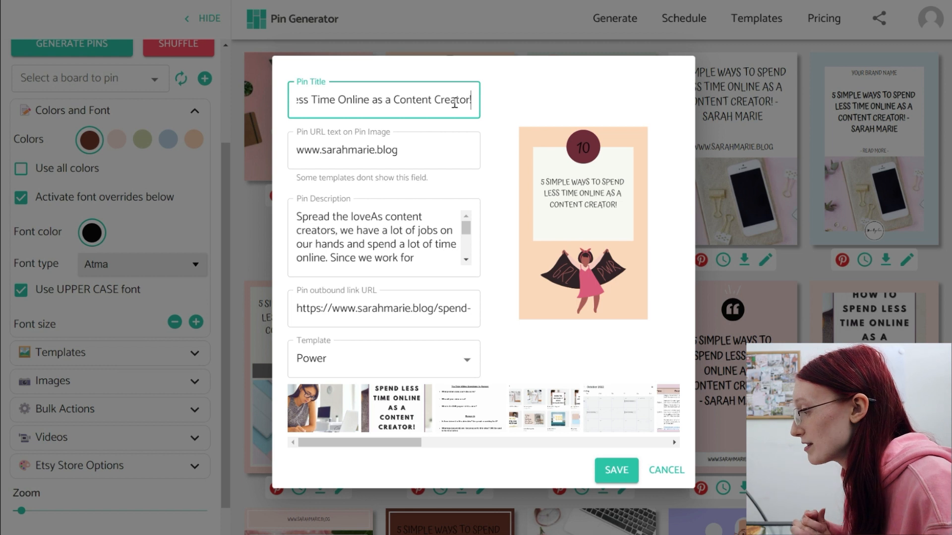
Clear the pin's entire description, including the opening "Spread the love" text and the HTML code at its end.
left_click(379, 228)
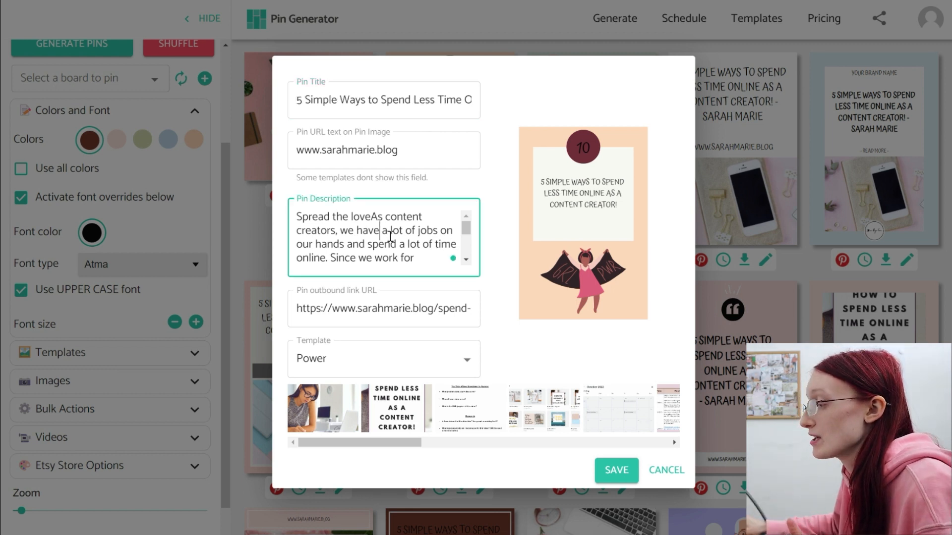
mouse_move(373, 217)
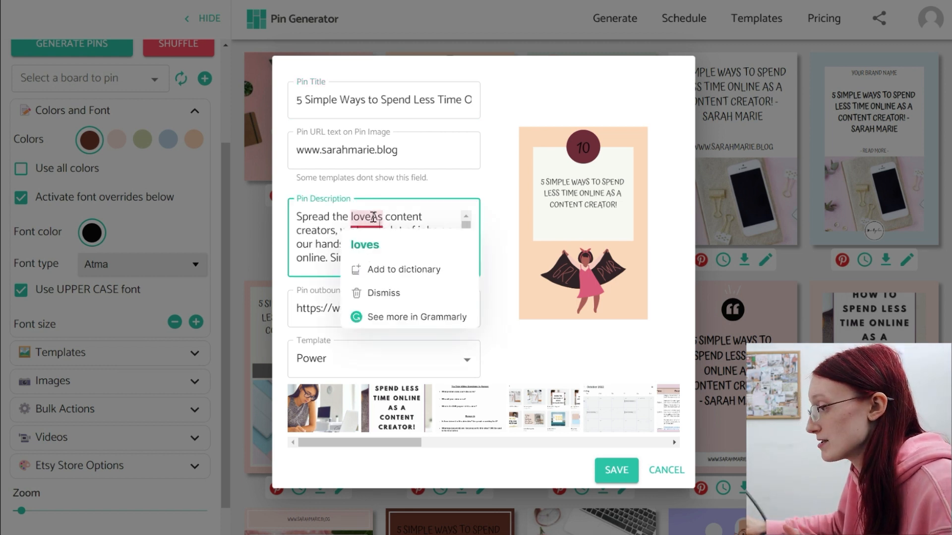
left_click_drag(374, 217, 276, 220)
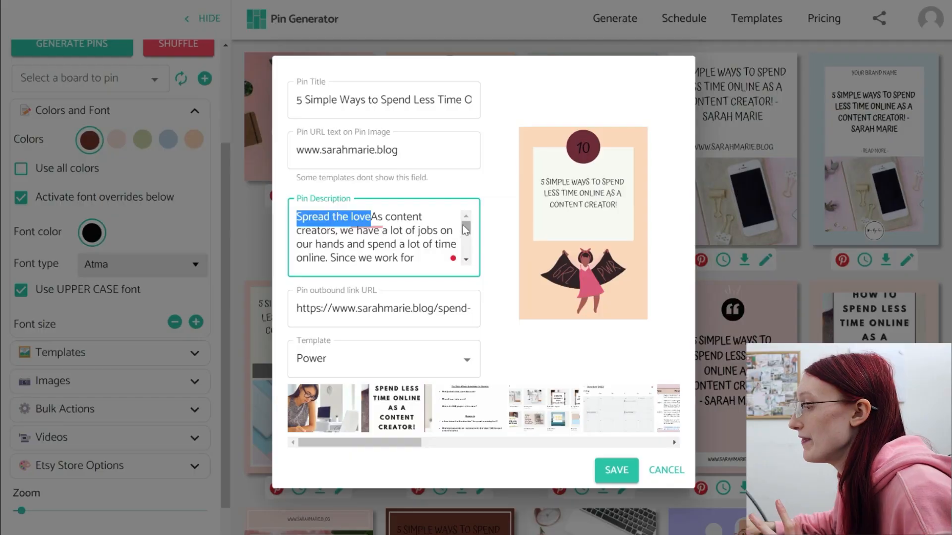
left_click_drag(465, 224, 465, 246)
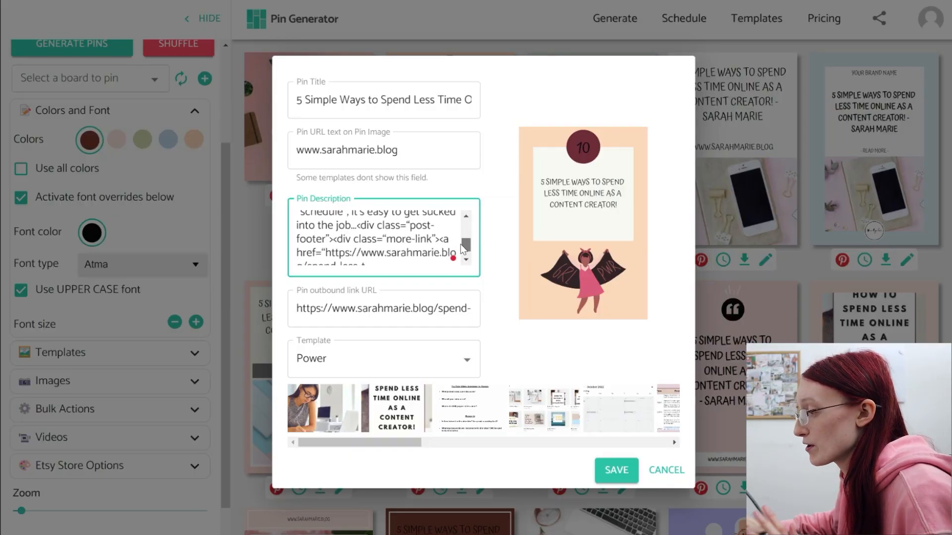
left_click_drag(355, 224, 399, 268)
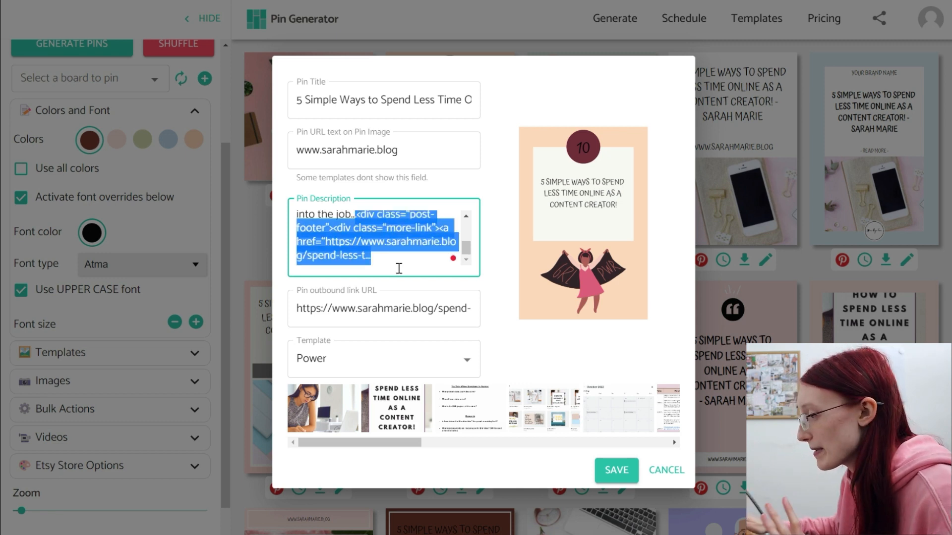
left_click(387, 259)
key("ctrl+a")
key("BackSpace")
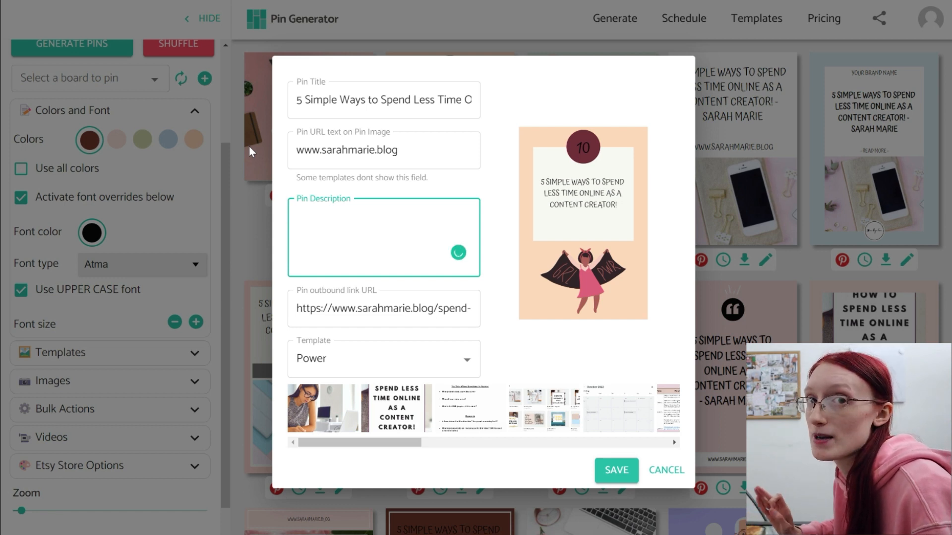
Change the pin's template to Waves.
left_click(426, 308)
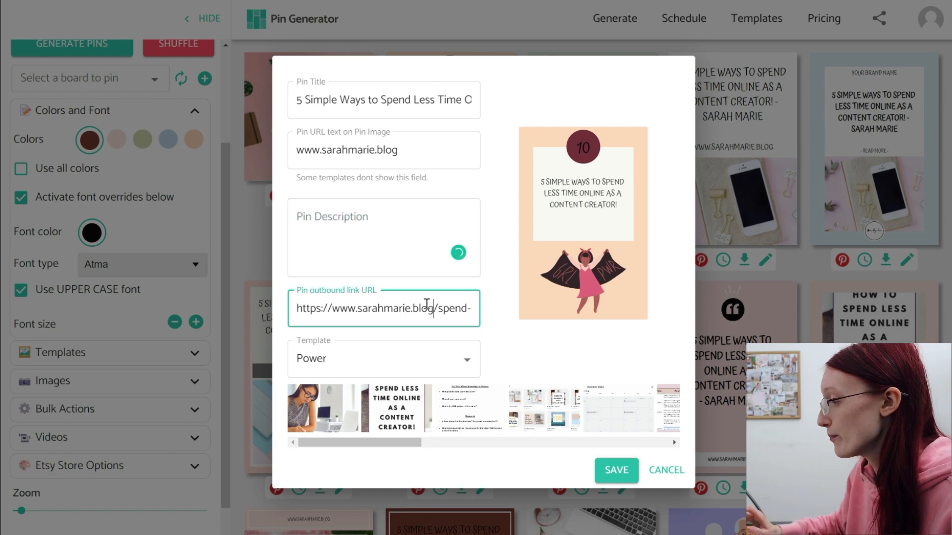
left_click(449, 369)
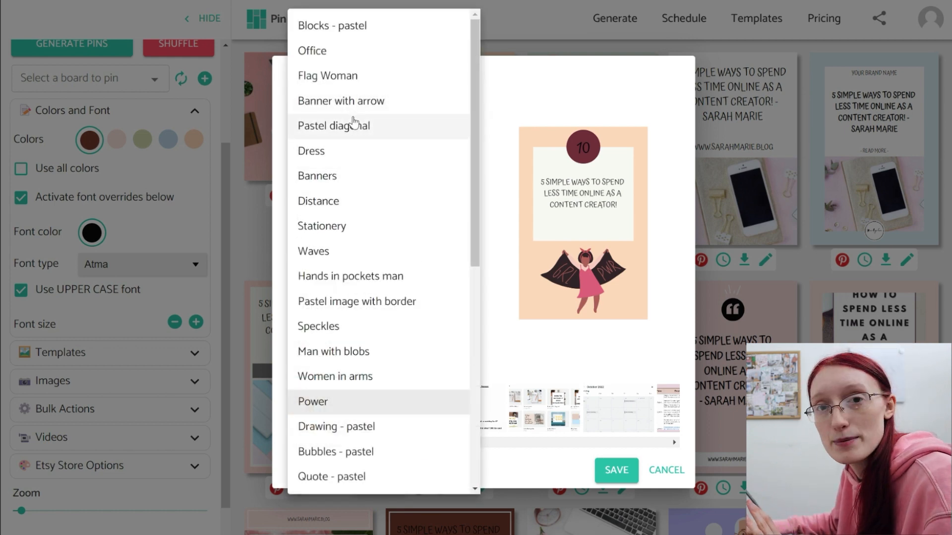
left_click(330, 250)
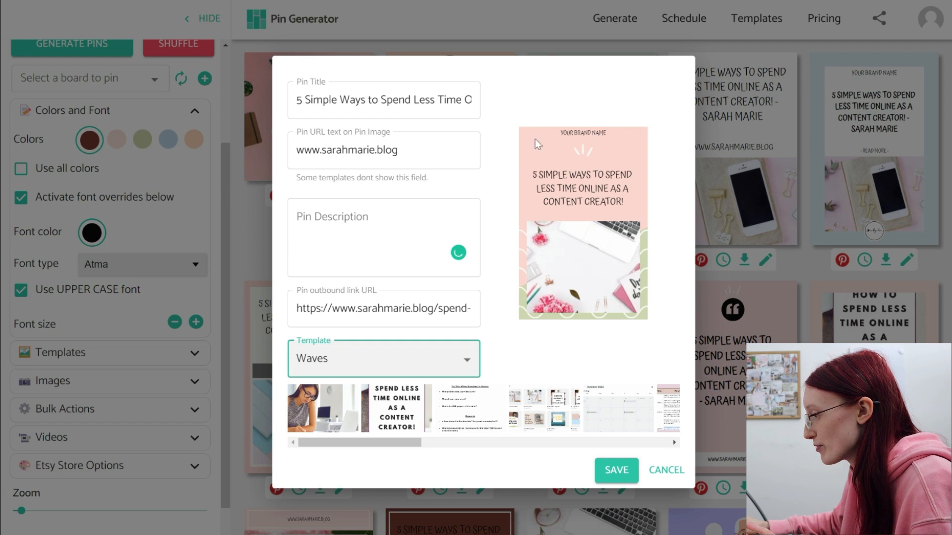
Clear the URL text on the pin image and browse the alternative images, discarding all edits to the pin.
left_click(400, 150)
key("BackSpace")
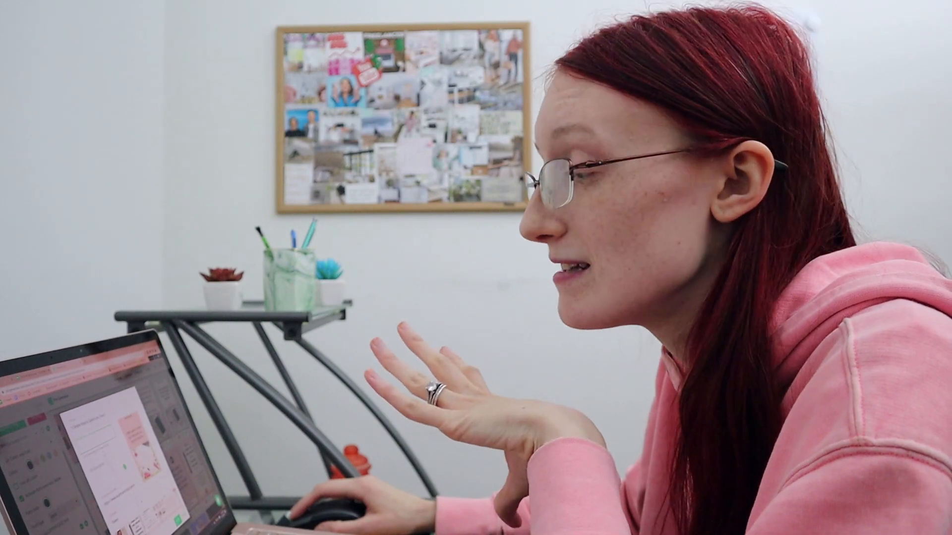
left_click_drag(368, 443, 649, 446)
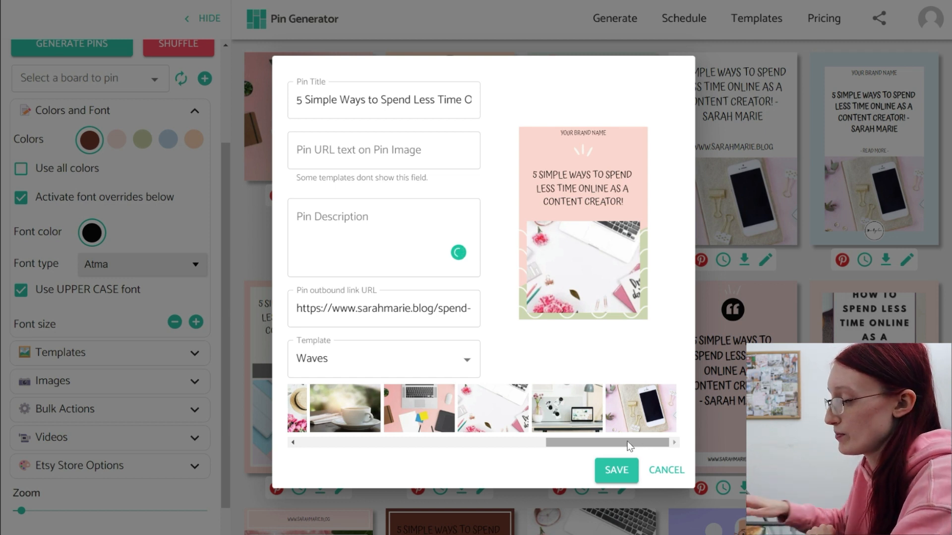
left_click(666, 474)
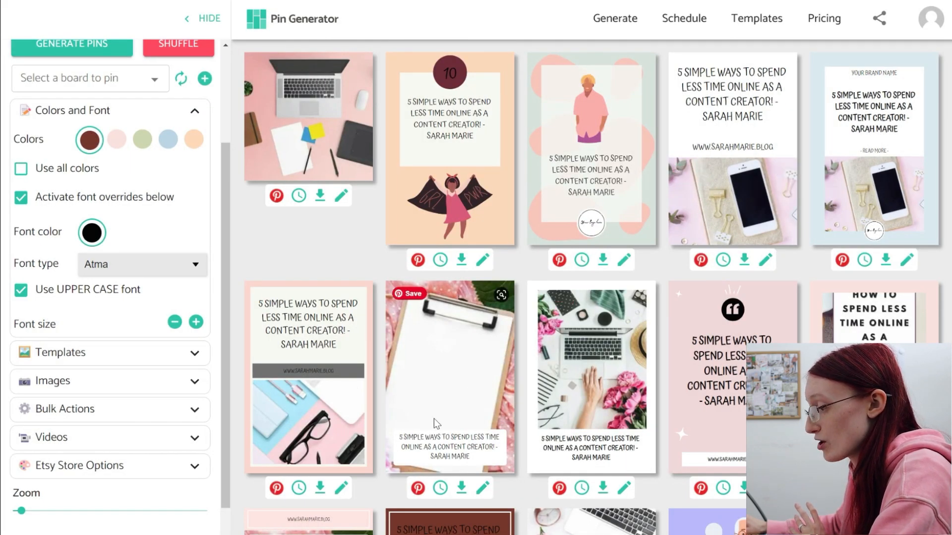
Review the template options, including randomizing, using one of each, and the list of personal templates.
scroll(448, 412, "down", 6)
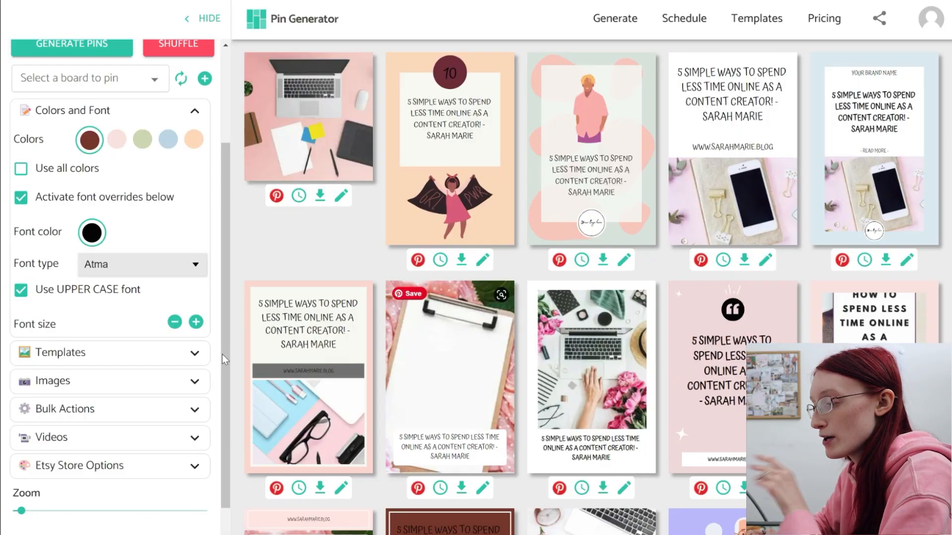
left_click(195, 354)
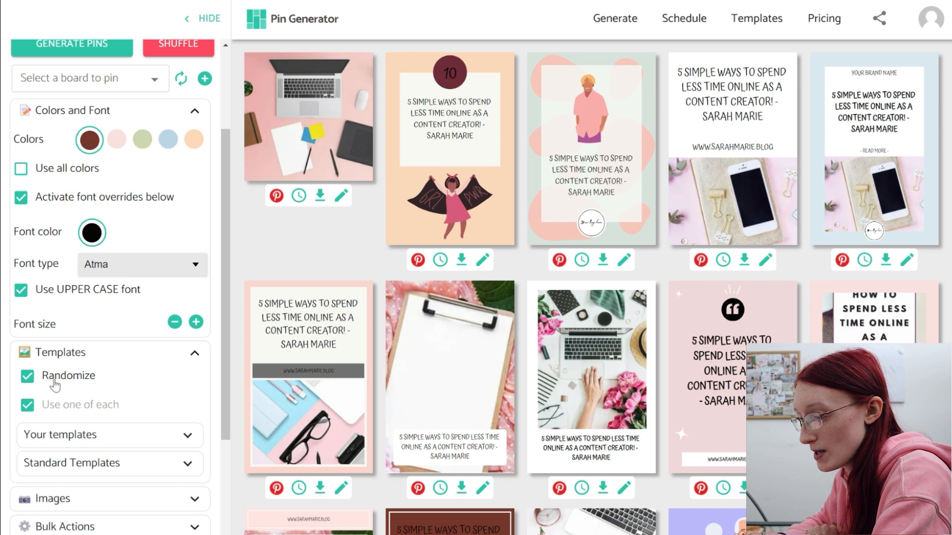
double_click(27, 408)
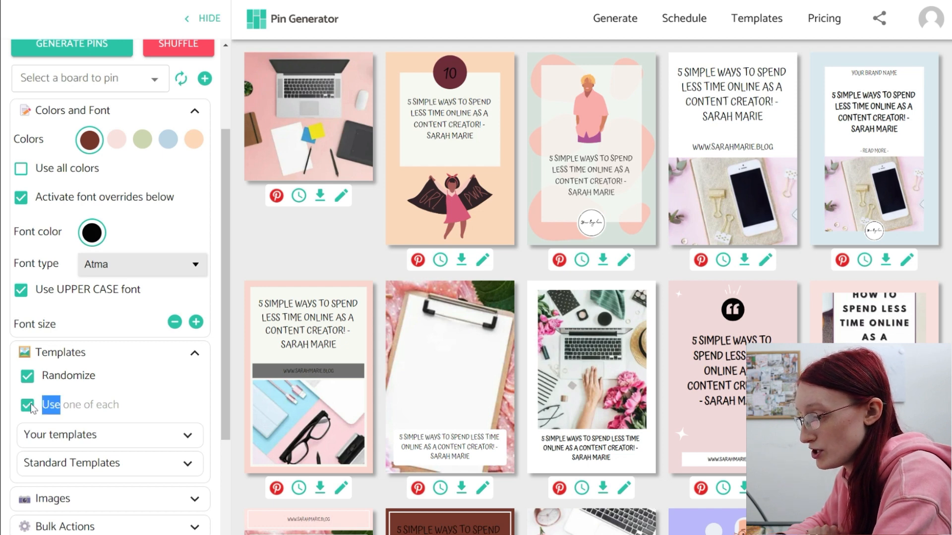
left_click(93, 432)
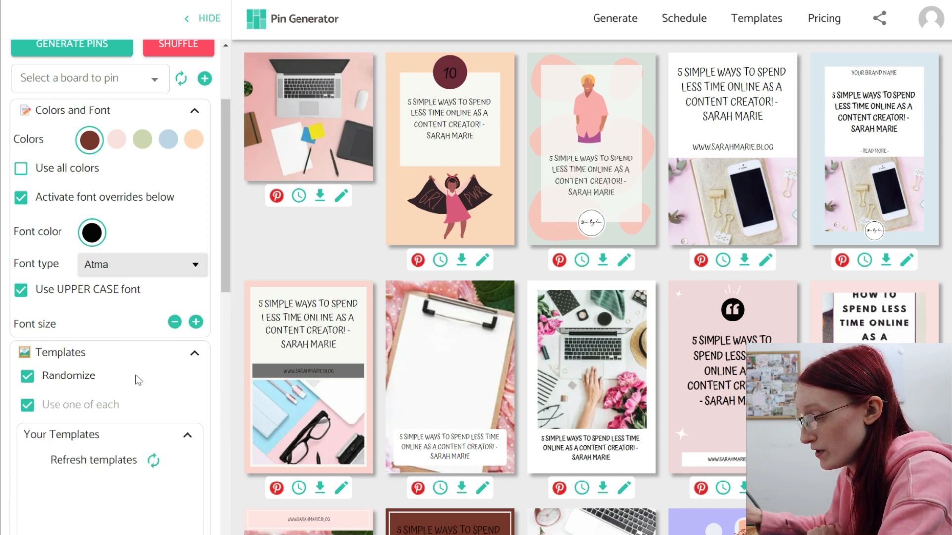
scroll(159, 423, "down", 4)
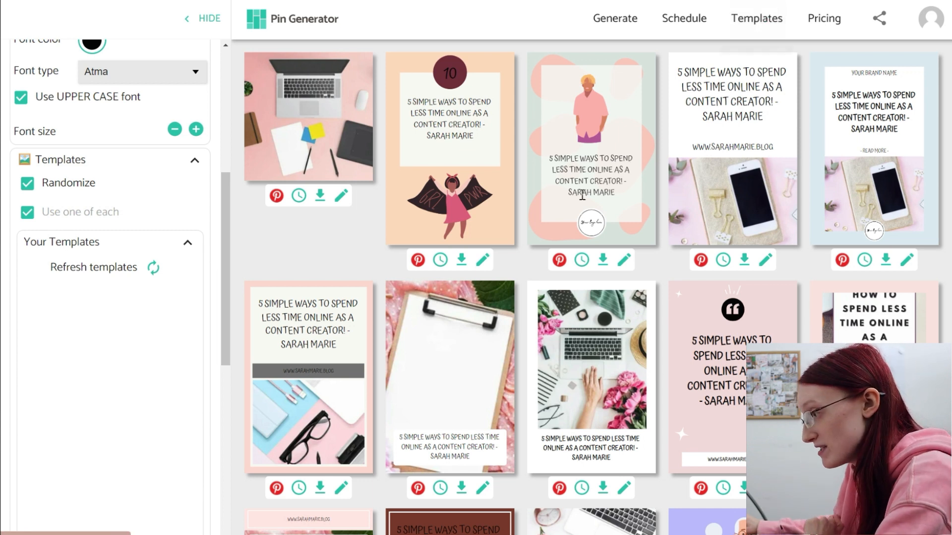
left_click(187, 244)
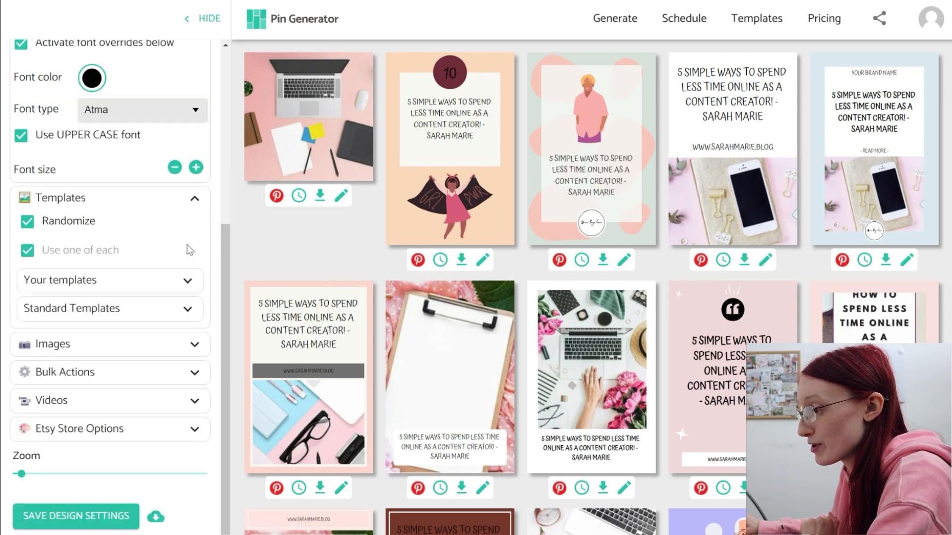
Place the hand-held phone image on the pin with the circular frame and on the neighbouring pin with the dark red wave.
left_click(194, 347)
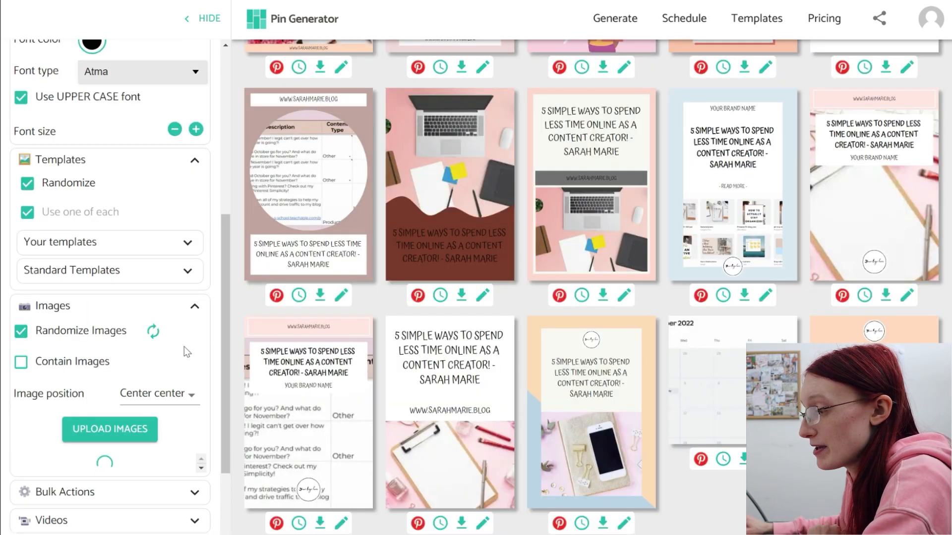
scroll(118, 339, "down", 2)
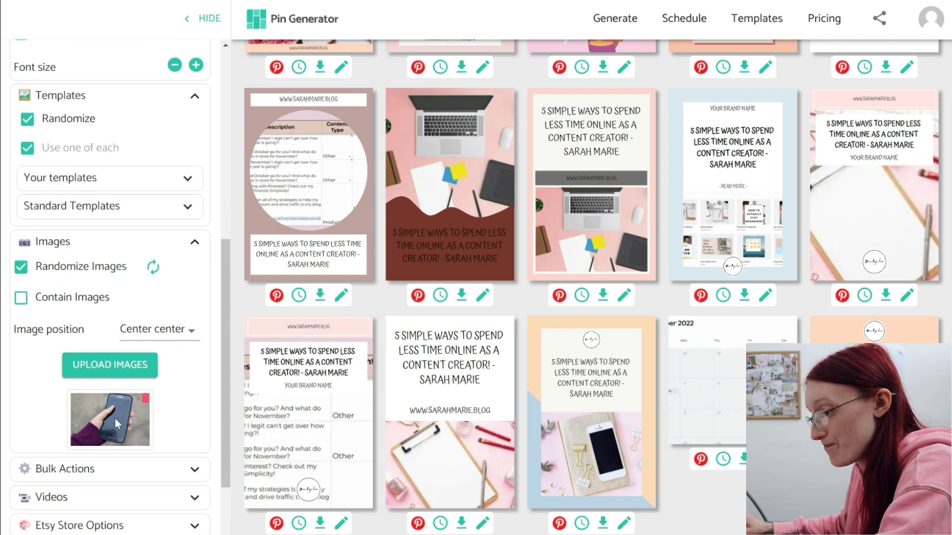
left_click_drag(117, 417, 321, 194)
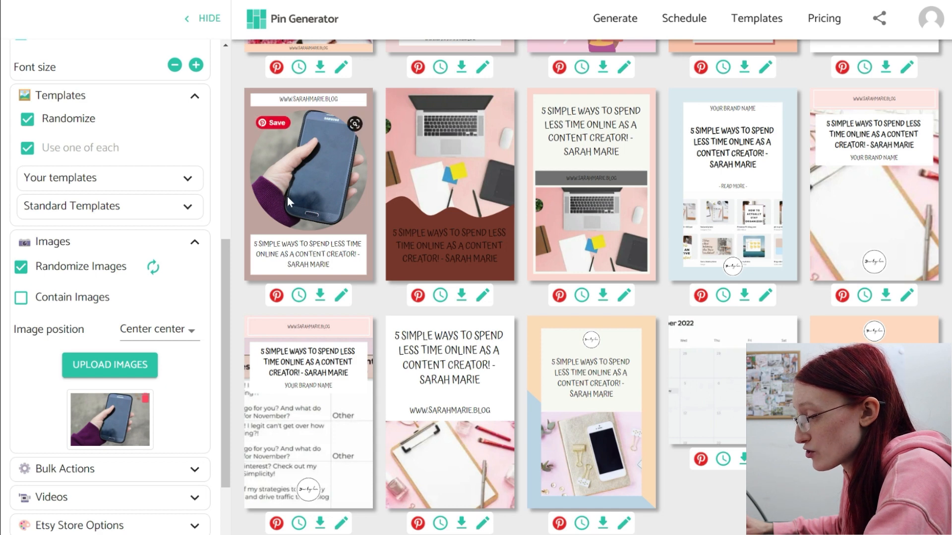
left_click_drag(121, 416, 458, 175)
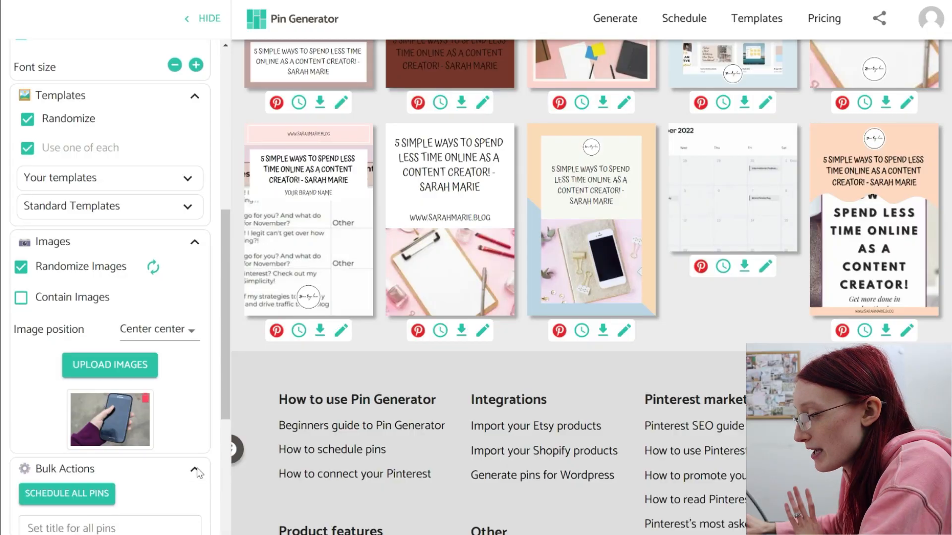
scroll(197, 468, "down", 4)
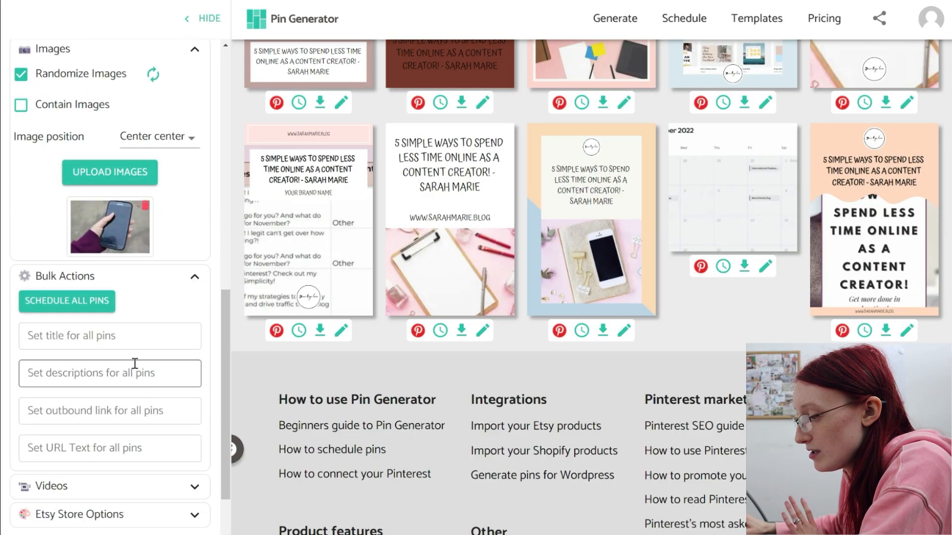
left_click(195, 50)
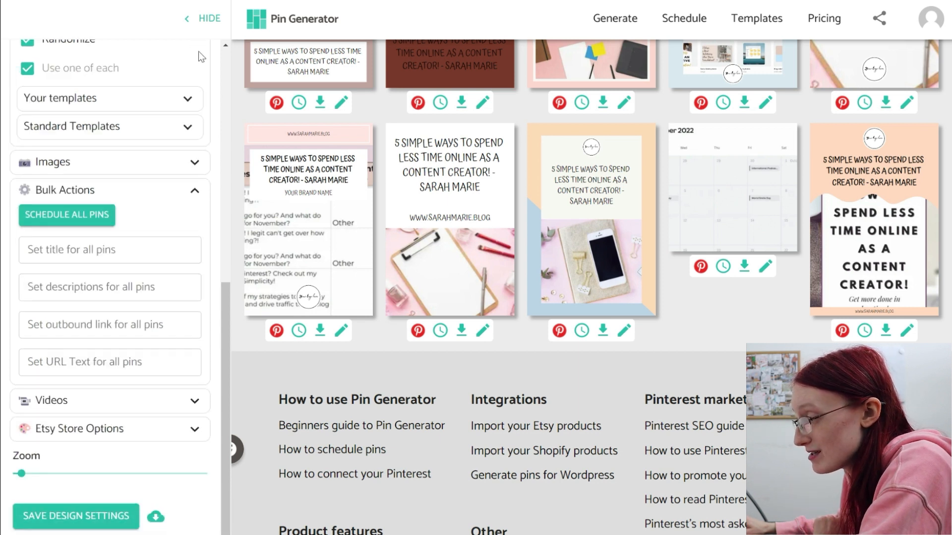
left_click(120, 256)
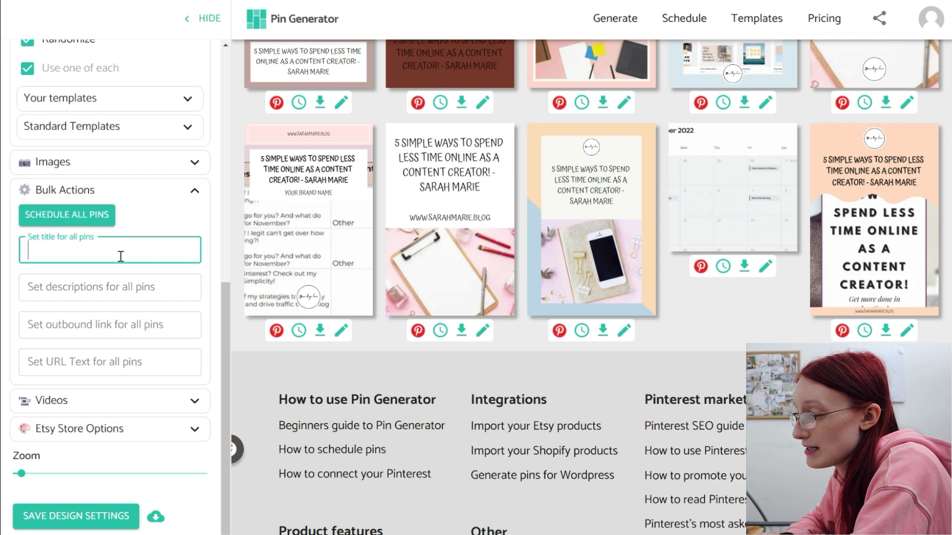
left_click(127, 290)
left_click(126, 323)
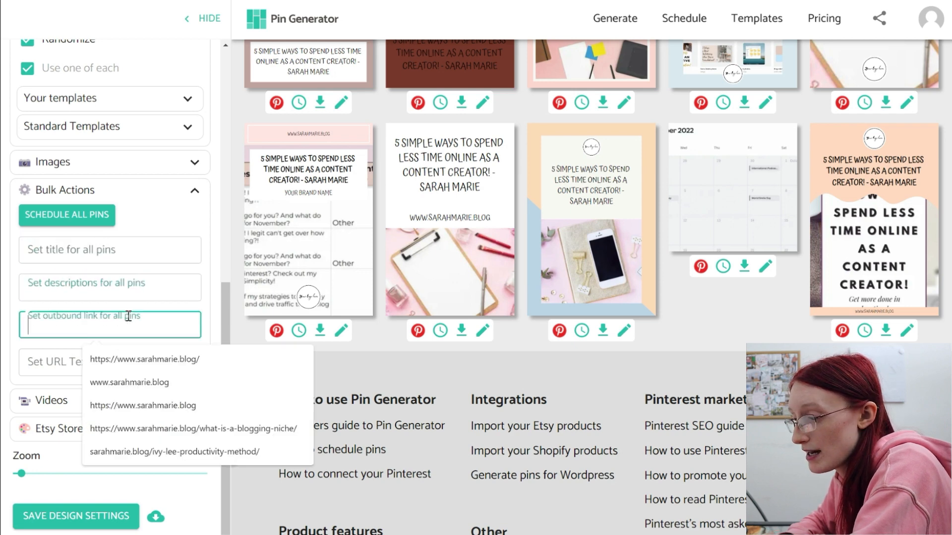
left_click(70, 367)
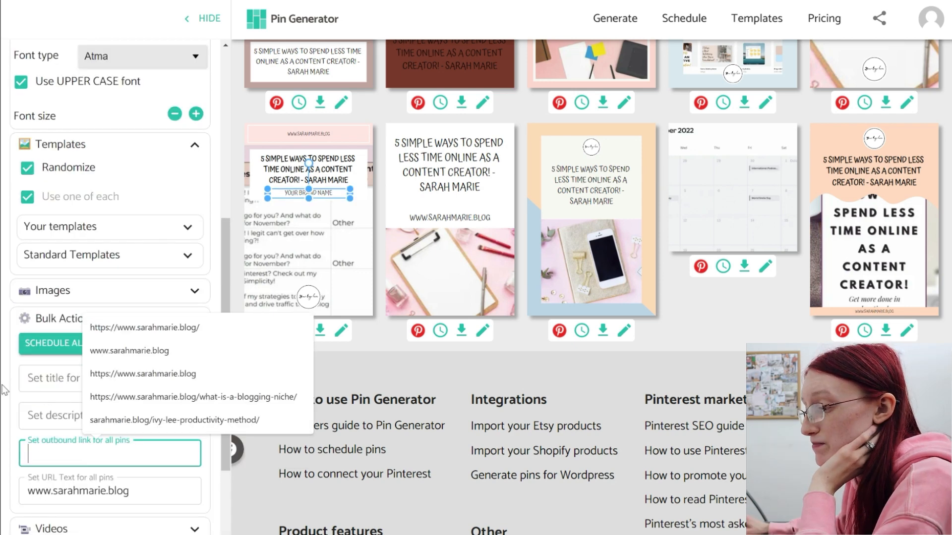
left_click(5, 389)
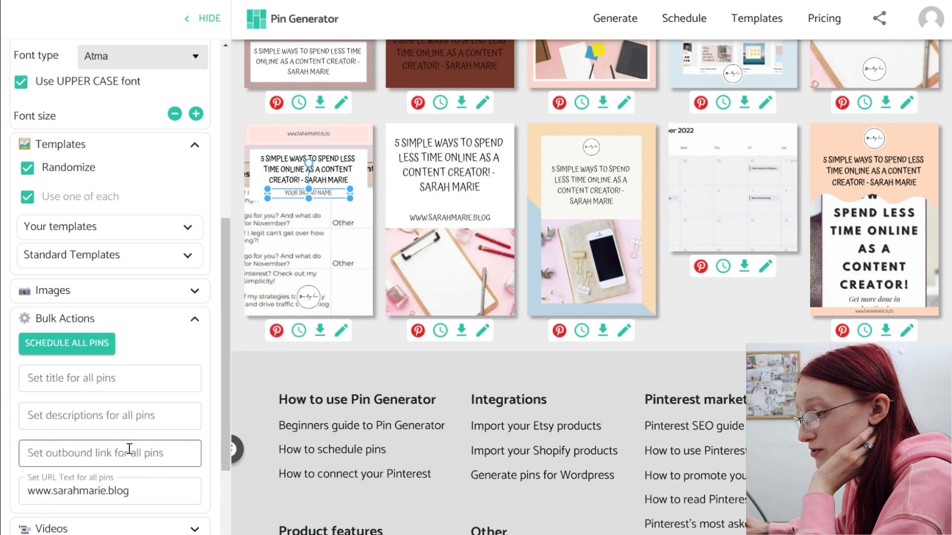